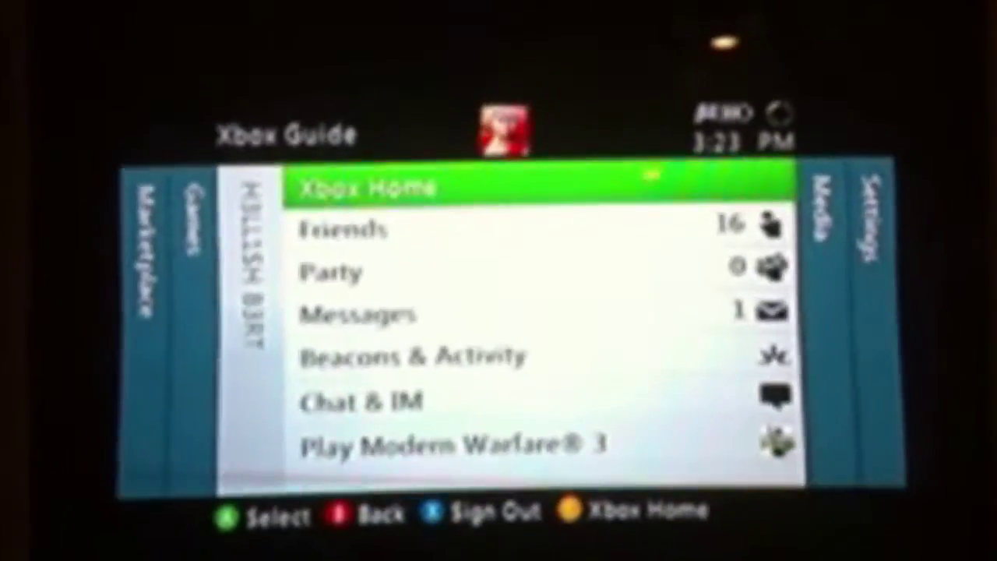
Open the console's System Settings from the Settings section of the Xbox Guide
key("Right")
key("Right")
key("Down")
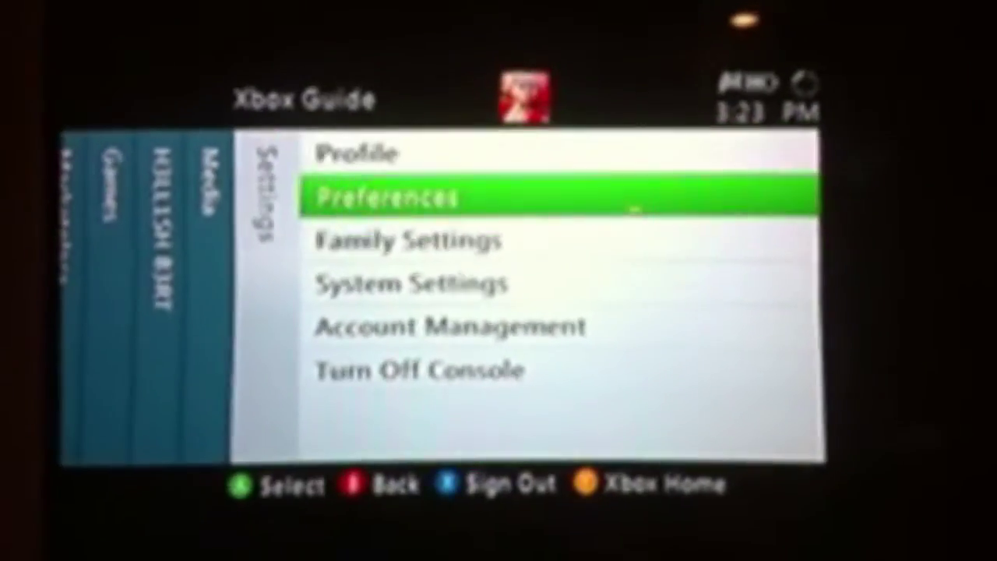
key("Down")
key("Down")
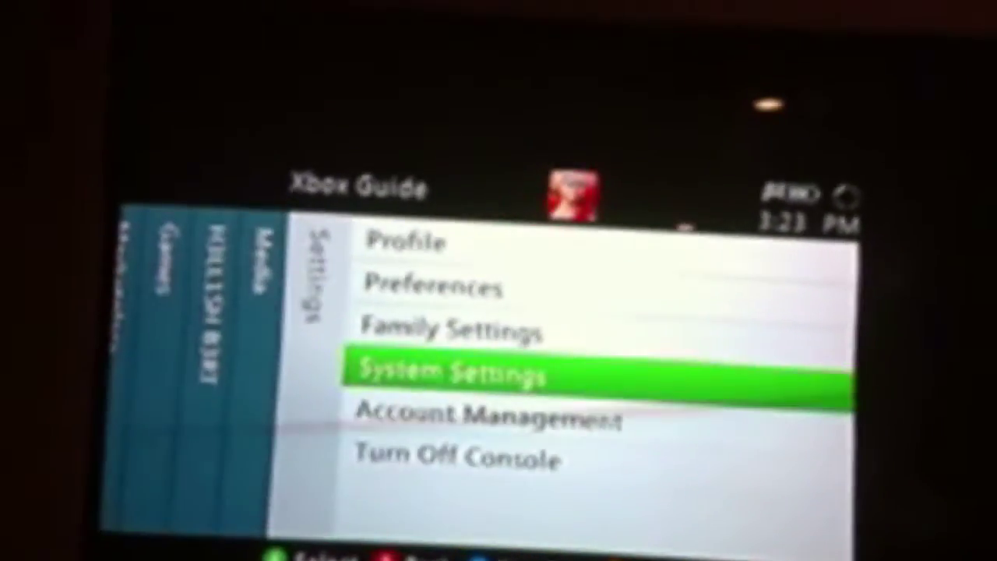
key("Return")
Open the console's storage, show the hard drive's contents and move down the content categories past Gamer Profiles
key("Down")
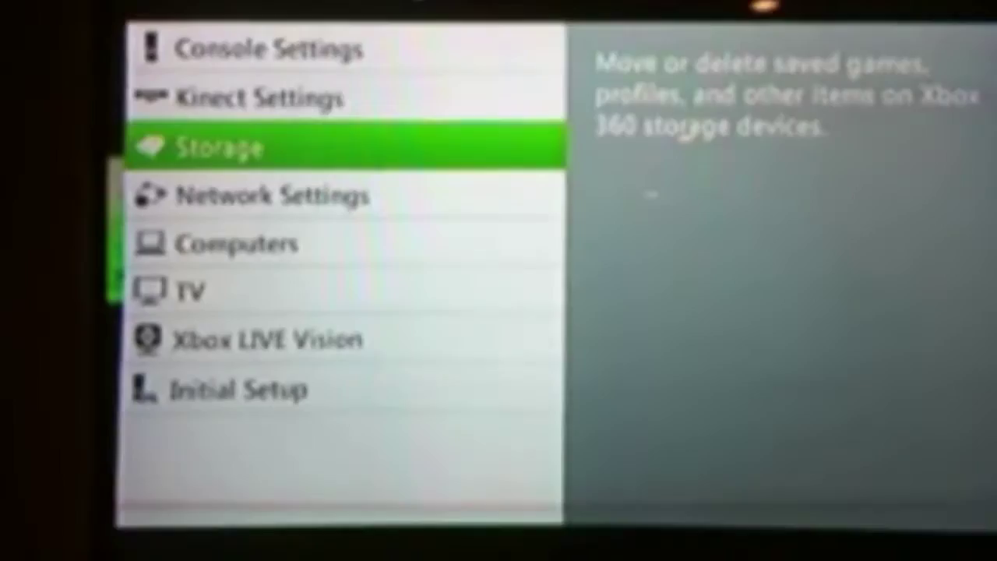
key("Return")
key("Down")
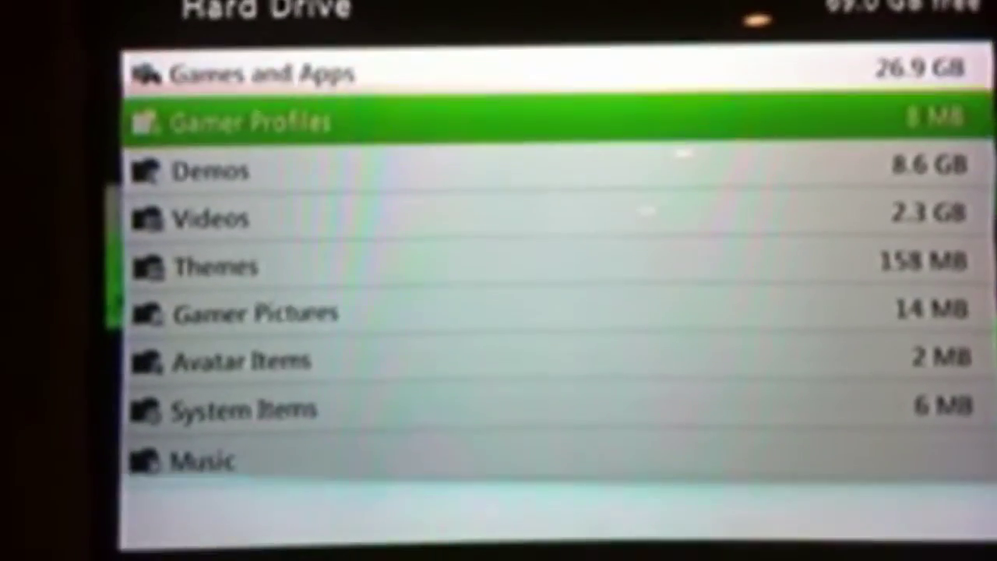
key("Down")
key("Down")
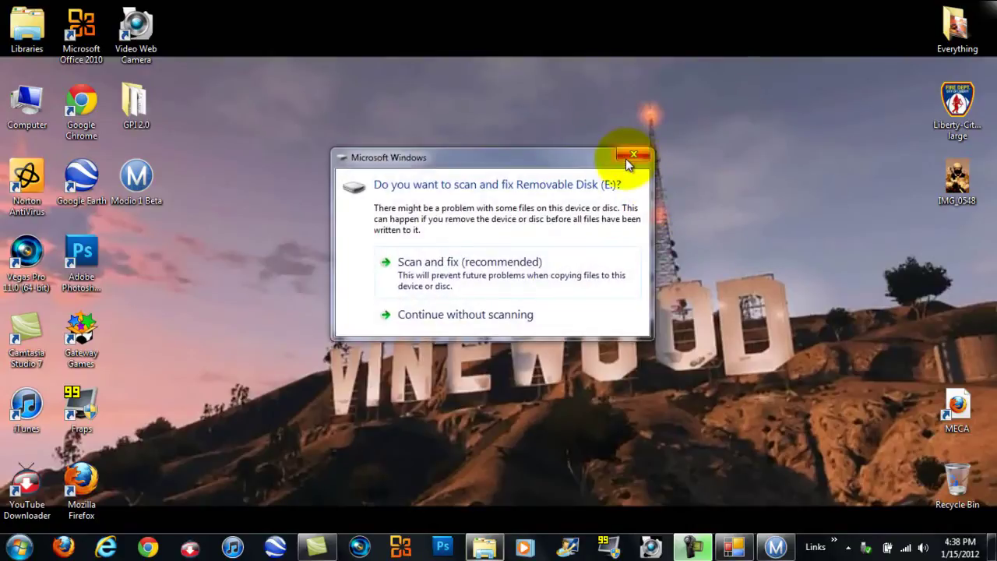
Dismiss the scan-and-fix and AutoPlay prompts for Removable Disk (E:) and switch to Modio
left_click(626, 158)
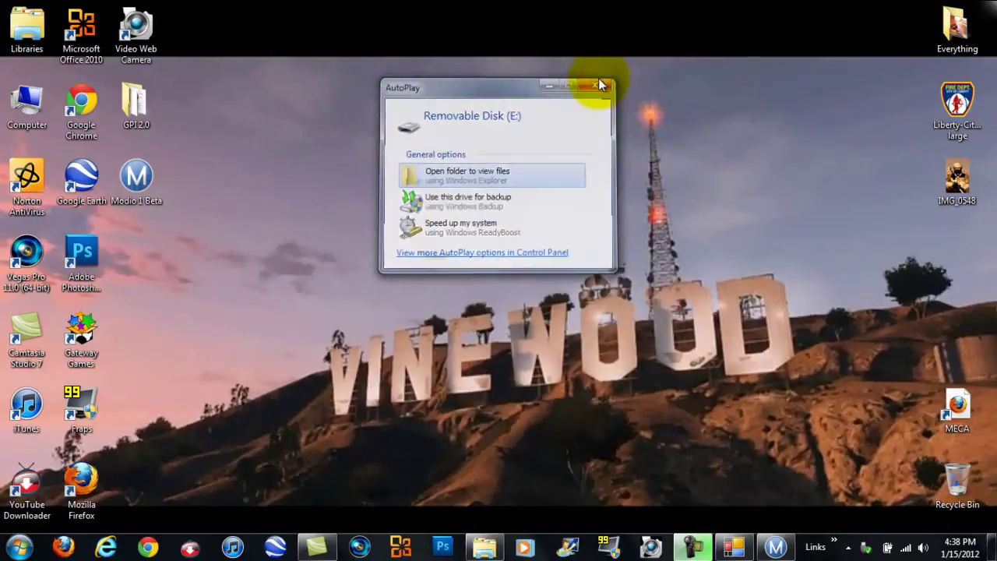
left_click(597, 83)
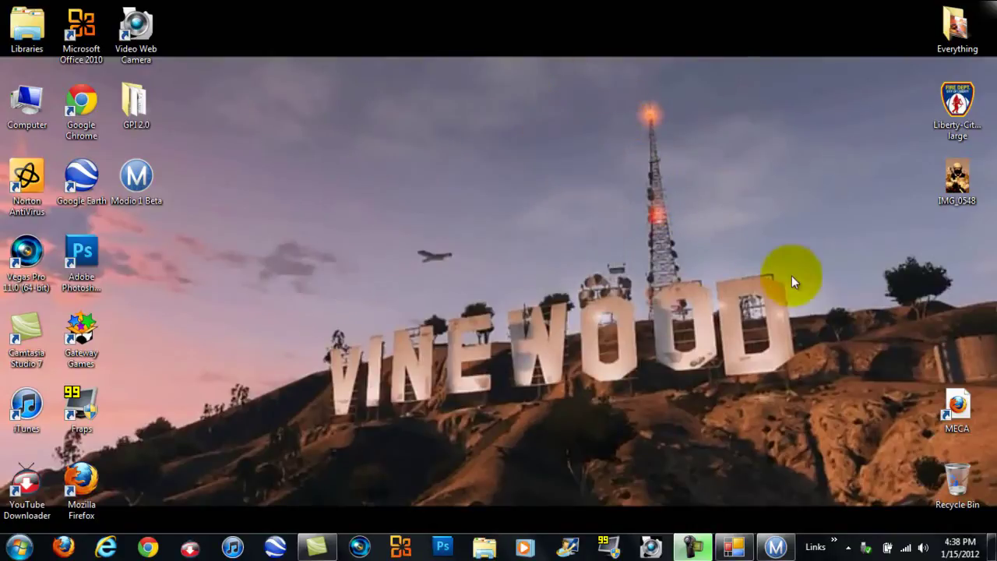
left_click(776, 547)
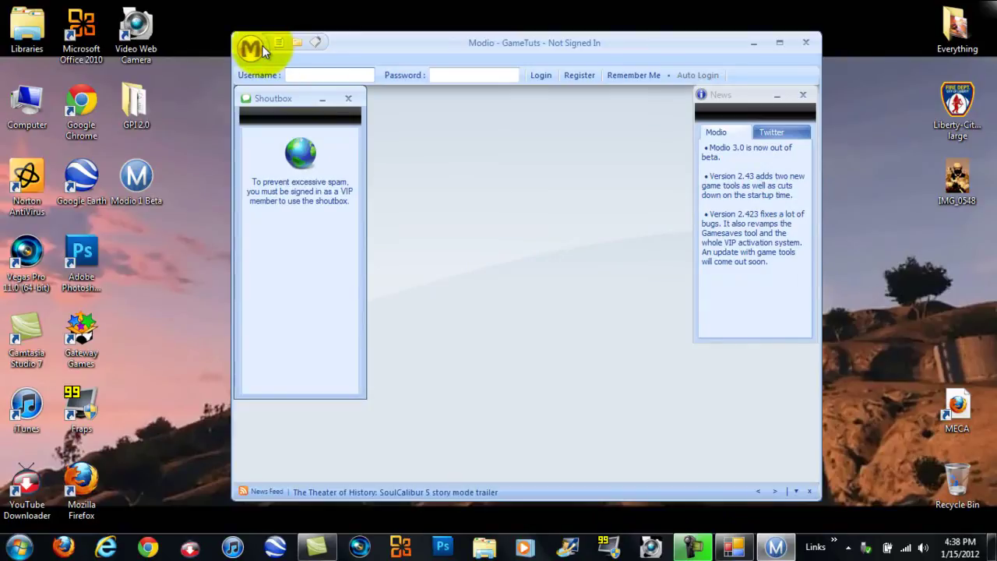
Open Modio's Xbox360 Device Explorer and load the Xbox360 USB stick
left_click(262, 45)
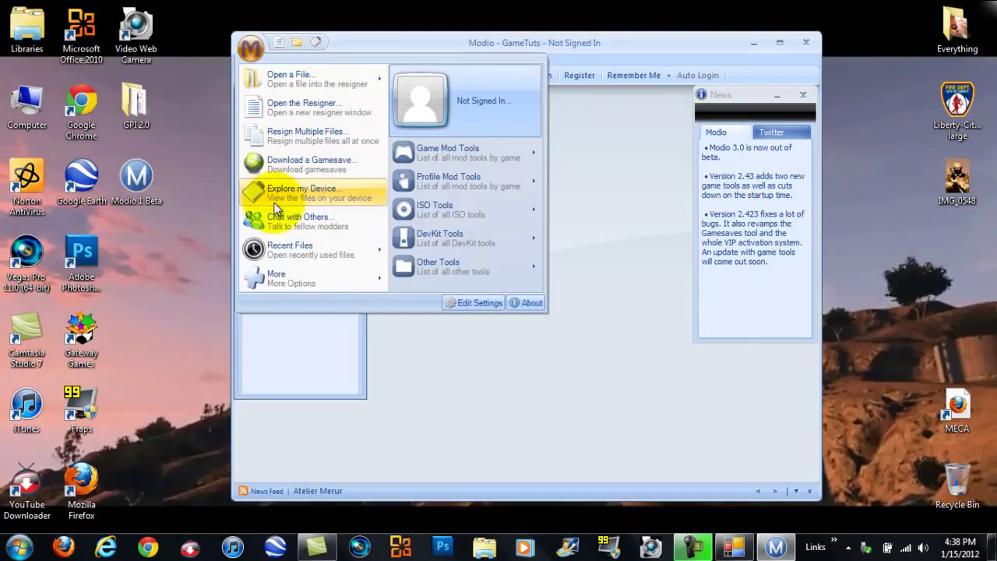
left_click(242, 54)
left_click(242, 53)
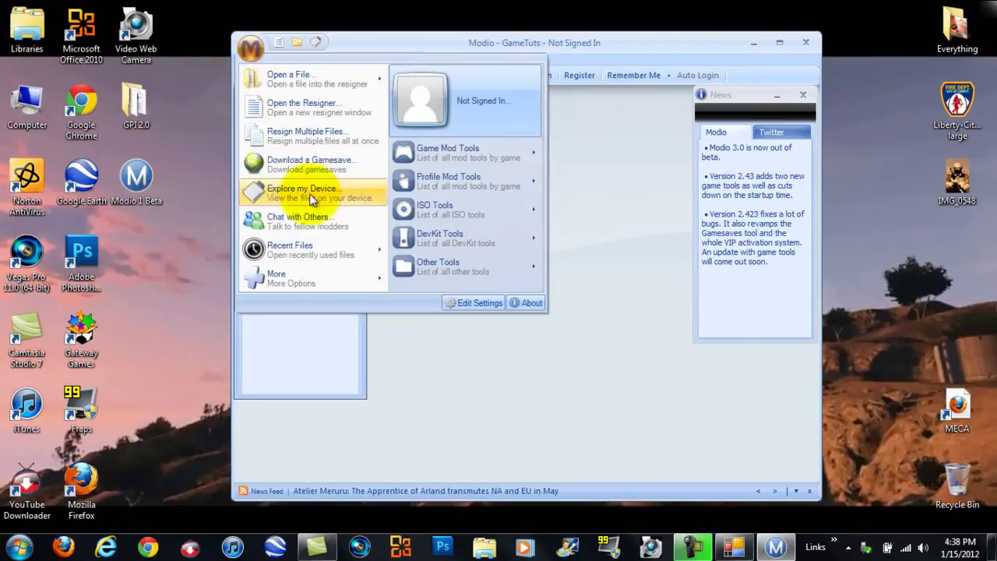
left_click(267, 193)
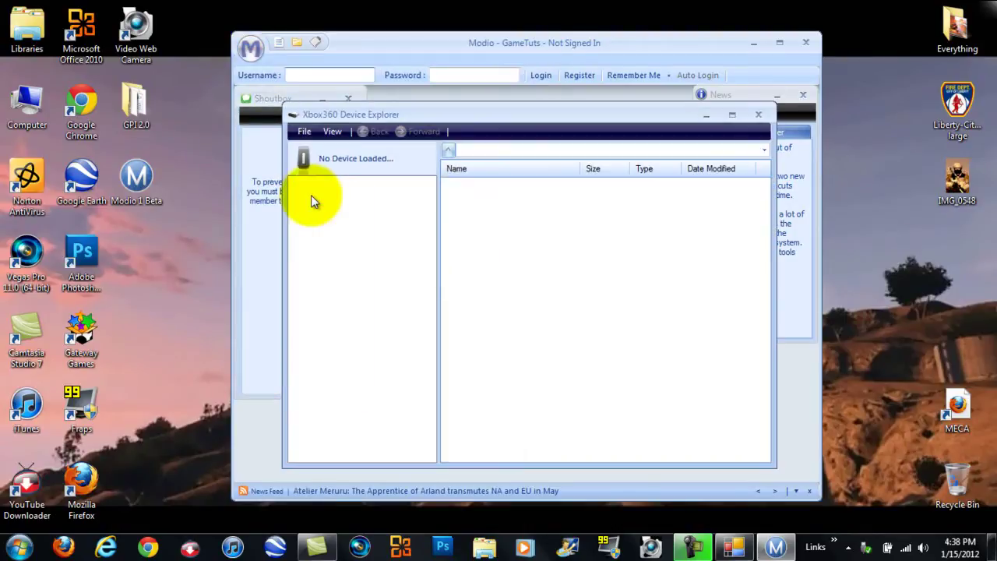
left_click(305, 133)
left_click(320, 149)
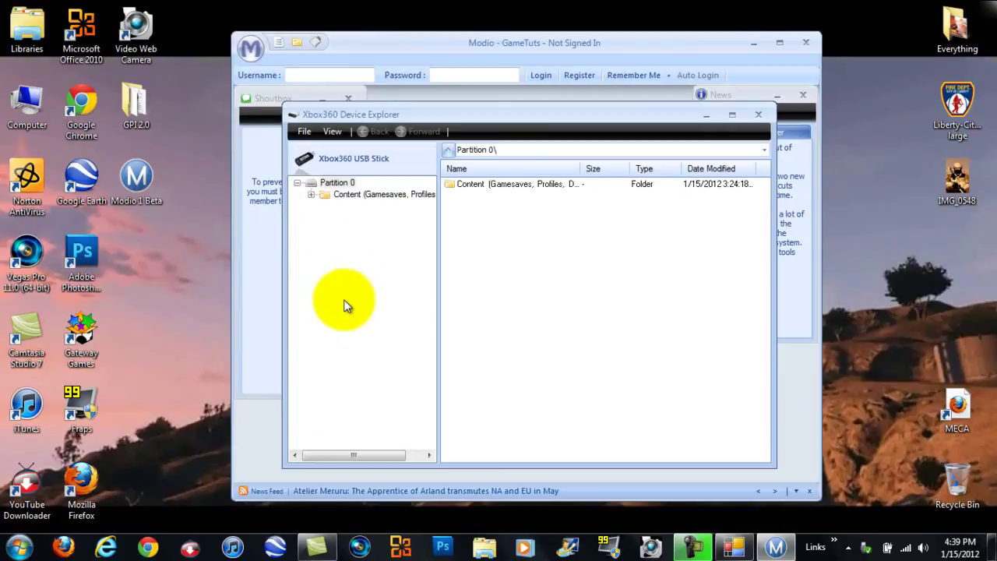
Expand Content, Downloads and Profile Storage on the USB stick, open Gamer Pictures and select the Ace Combat 6 file
double_click(335, 194)
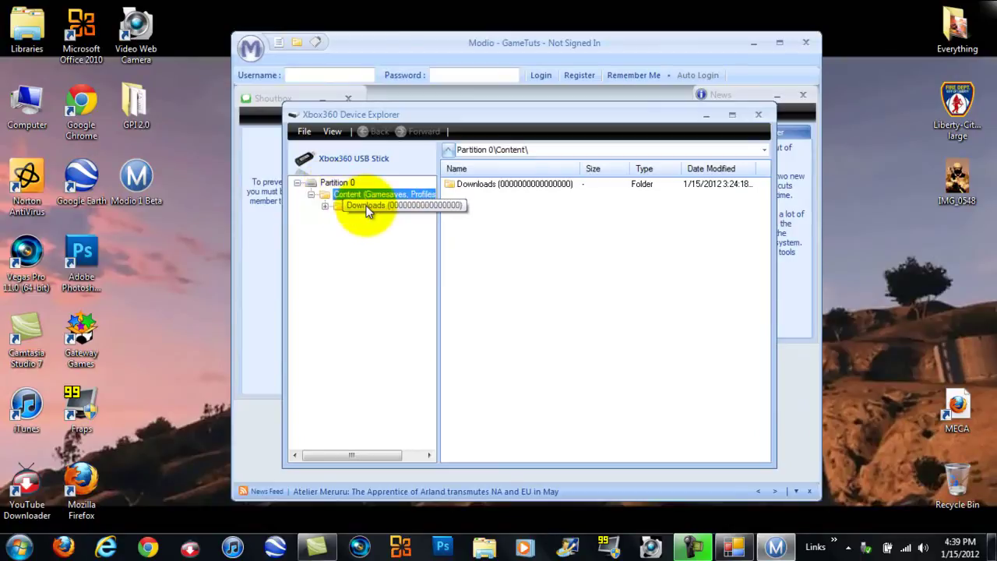
double_click(365, 206)
double_click(378, 218)
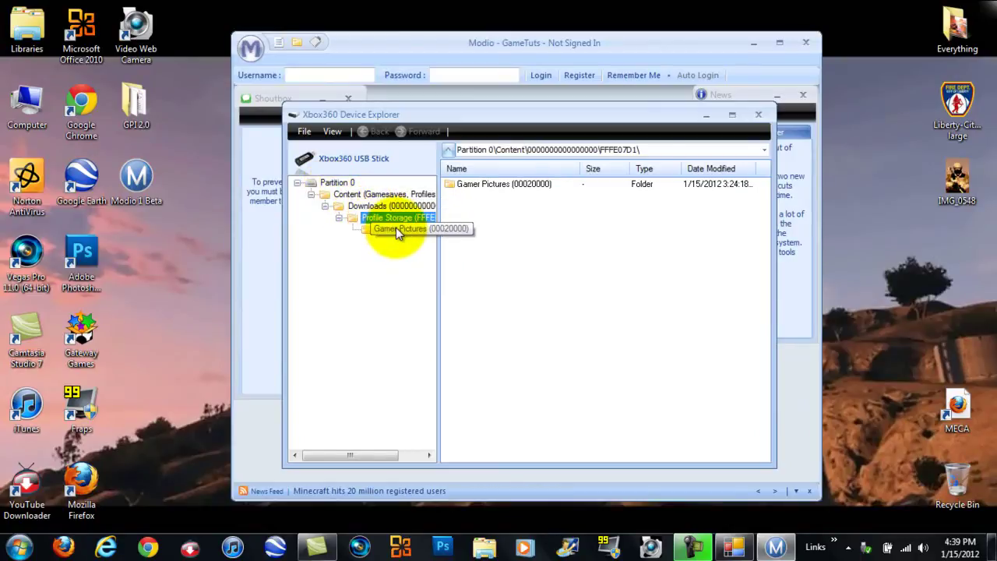
double_click(396, 228)
left_click(508, 183)
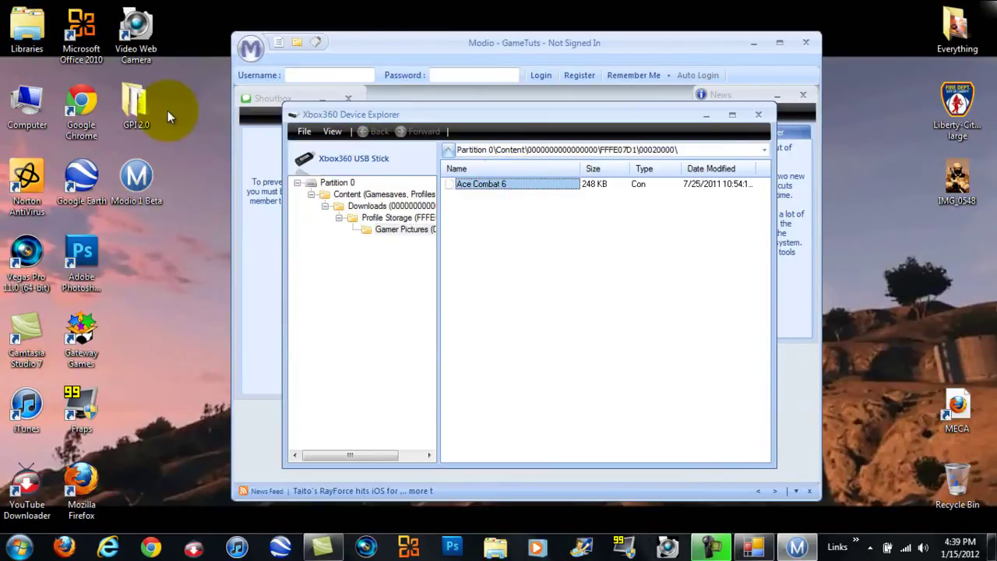
Look at the application file in the desktop's GPI 2.0 folder, then close the folder
double_click(147, 108)
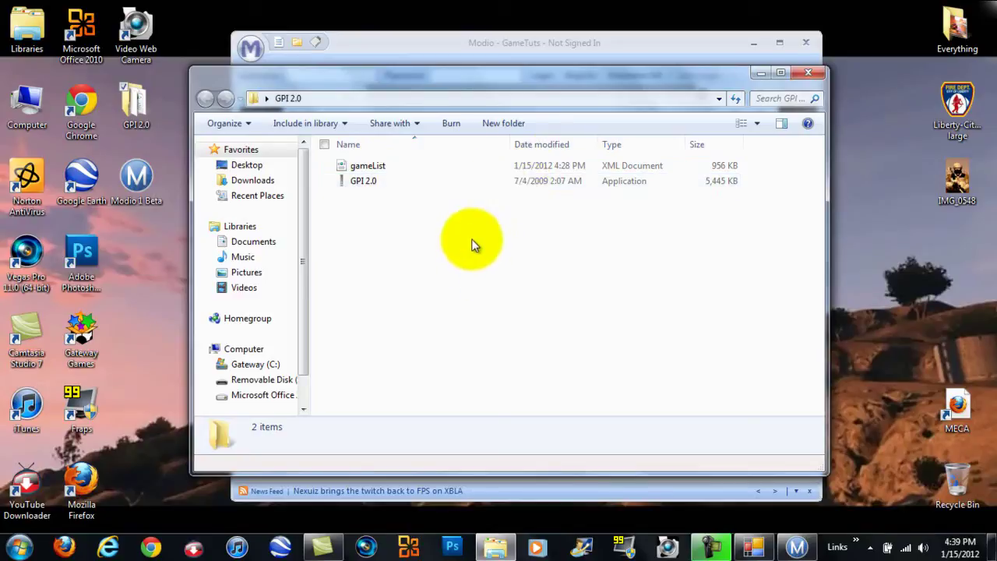
left_click(504, 180)
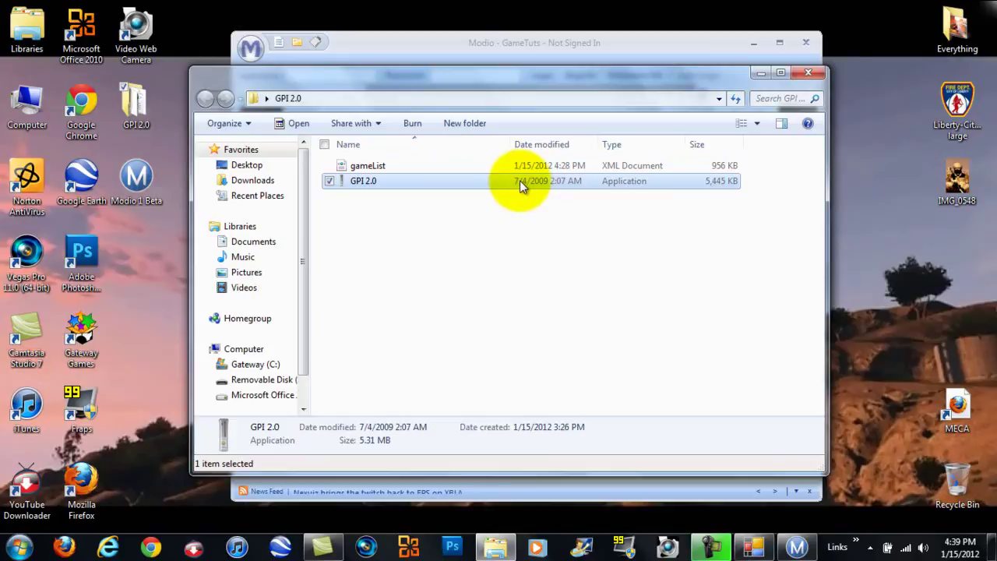
left_click(816, 75)
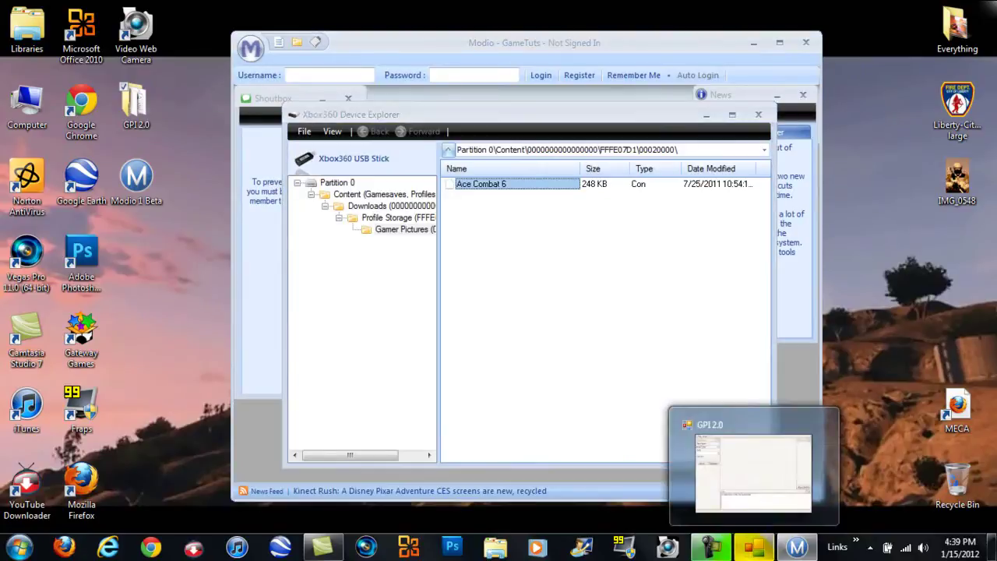
Switch to GPI 2.0, maximize its window and run its update
left_click(753, 547)
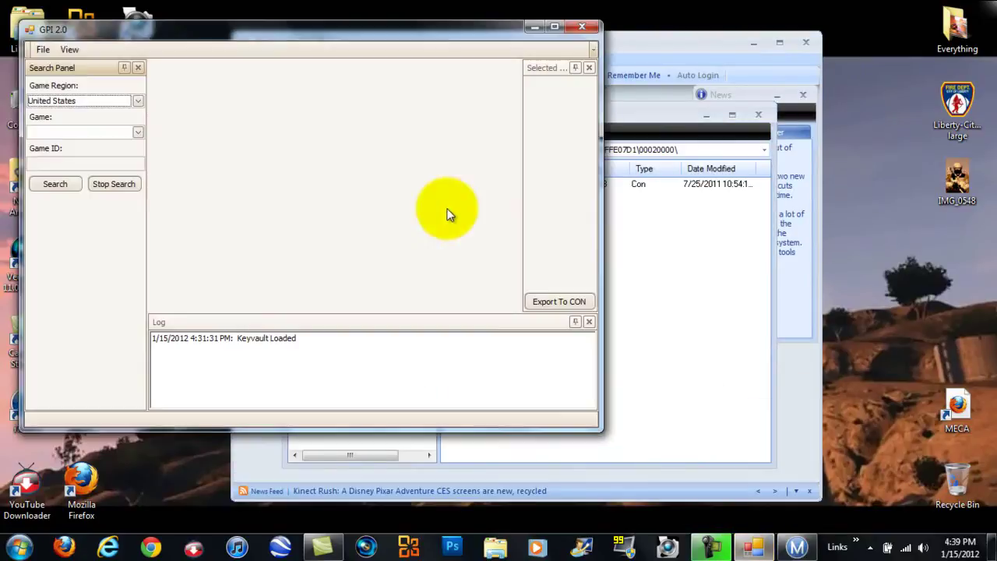
left_click(554, 28)
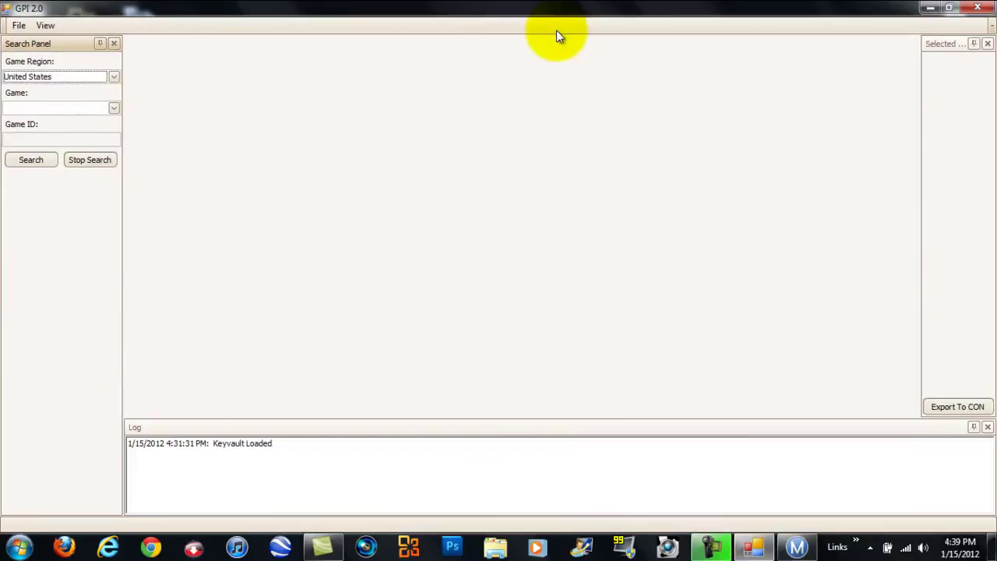
left_click(18, 26)
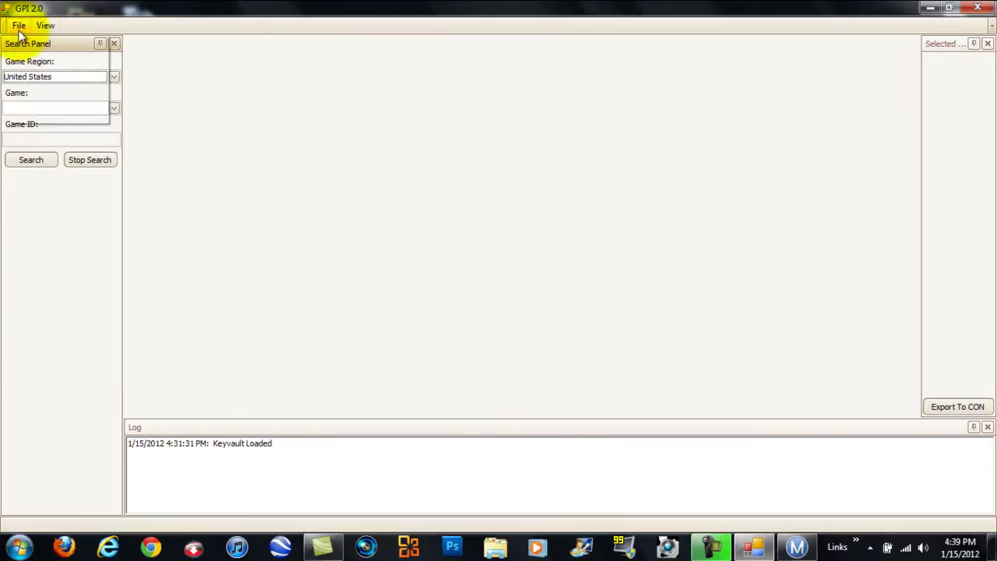
mouse_move(35, 45)
left_click(154, 43)
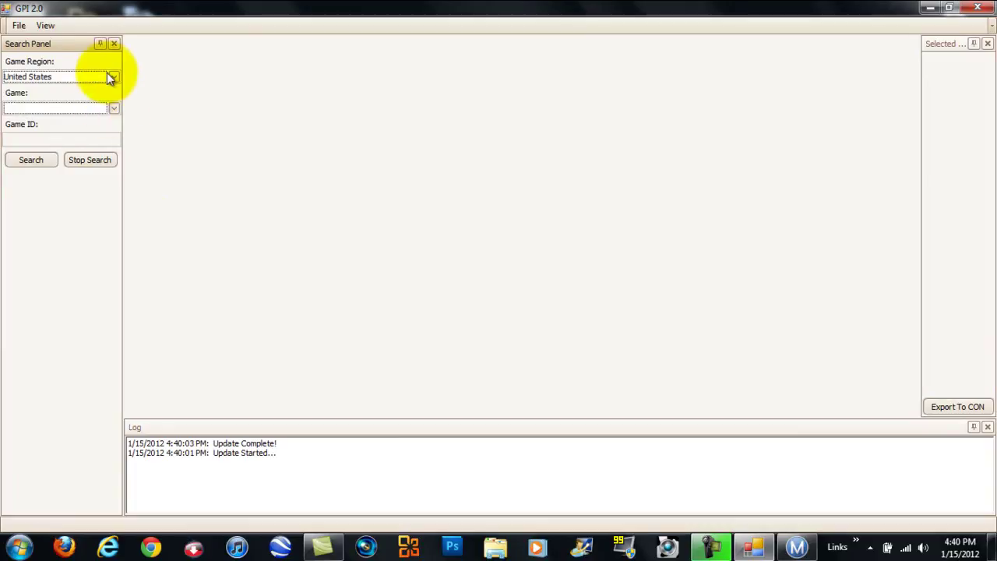
Choose Call of Duty 4 from the list of games for the picture search
left_click(109, 109)
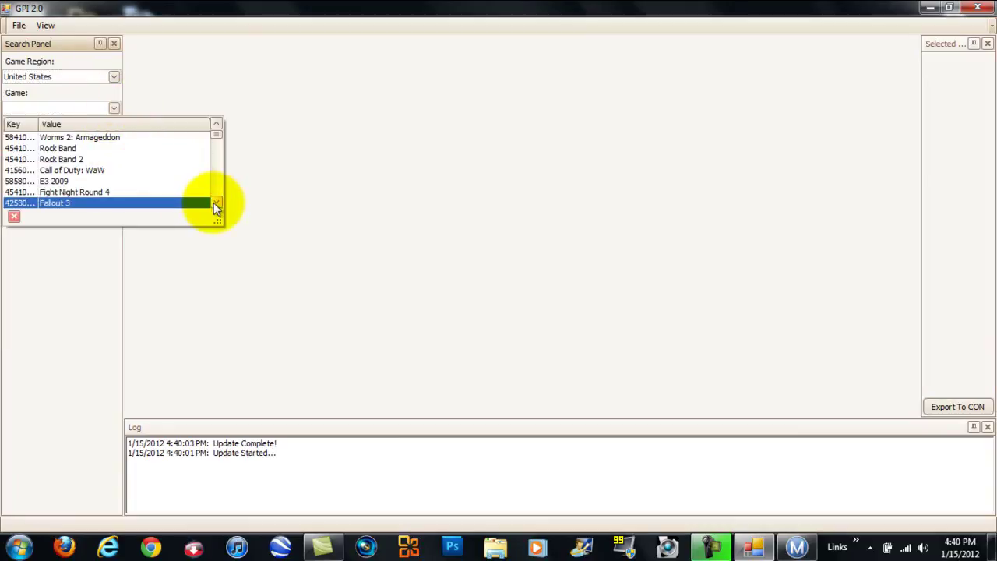
scroll(216, 205, "down", 8)
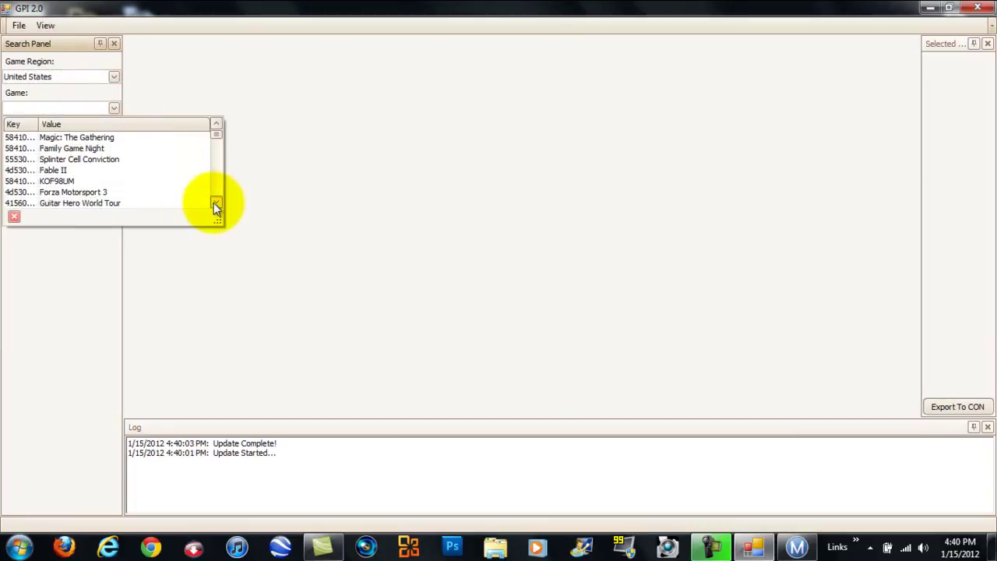
scroll(216, 204, "down", 1)
scroll(216, 204, "down", 7)
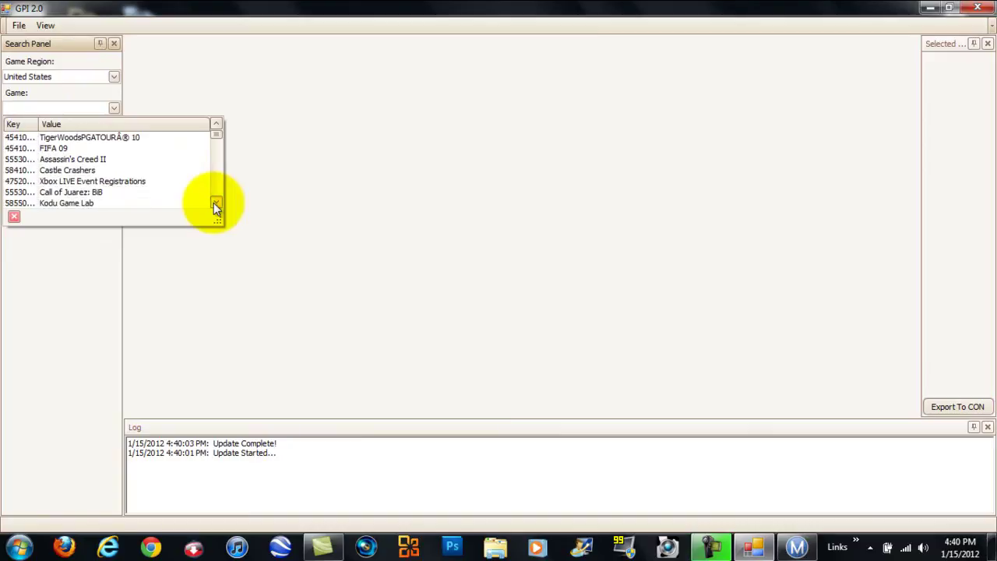
scroll(216, 204, "down", 5)
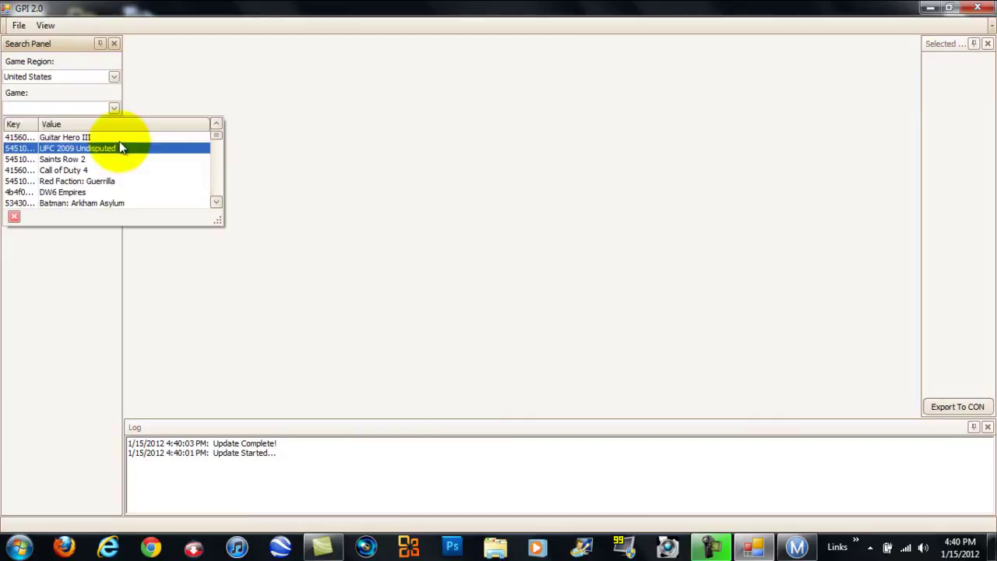
left_click(104, 170)
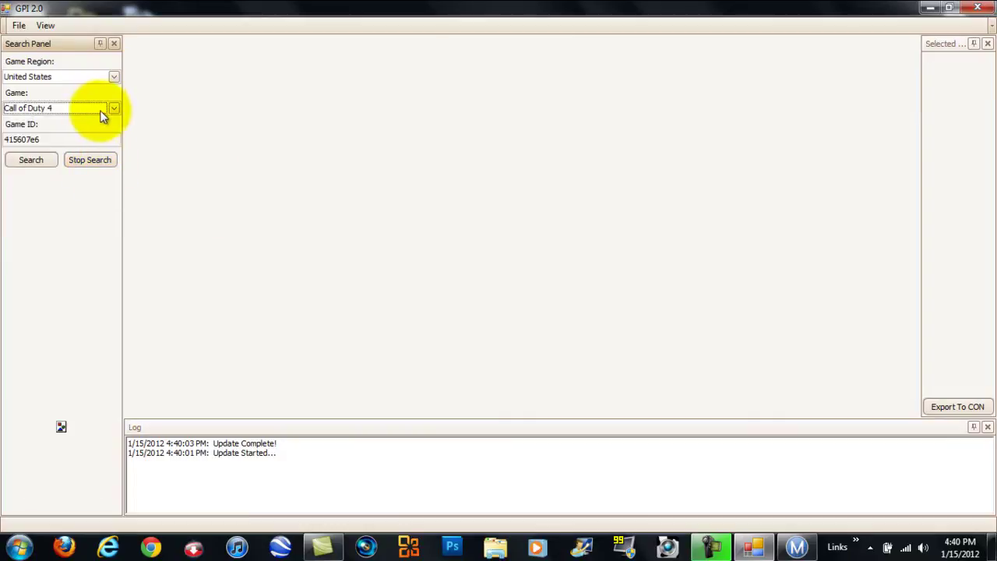
Search for Saints Row 2 gamer pictures and add the two Saints Row logo pictures to the selected pictures
left_click(110, 109)
left_click(92, 160)
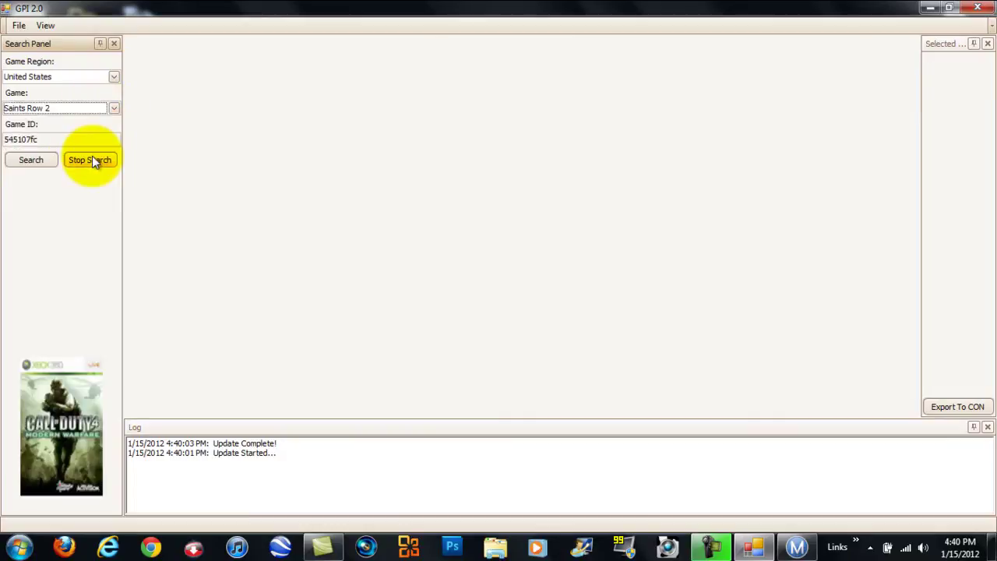
left_click(36, 162)
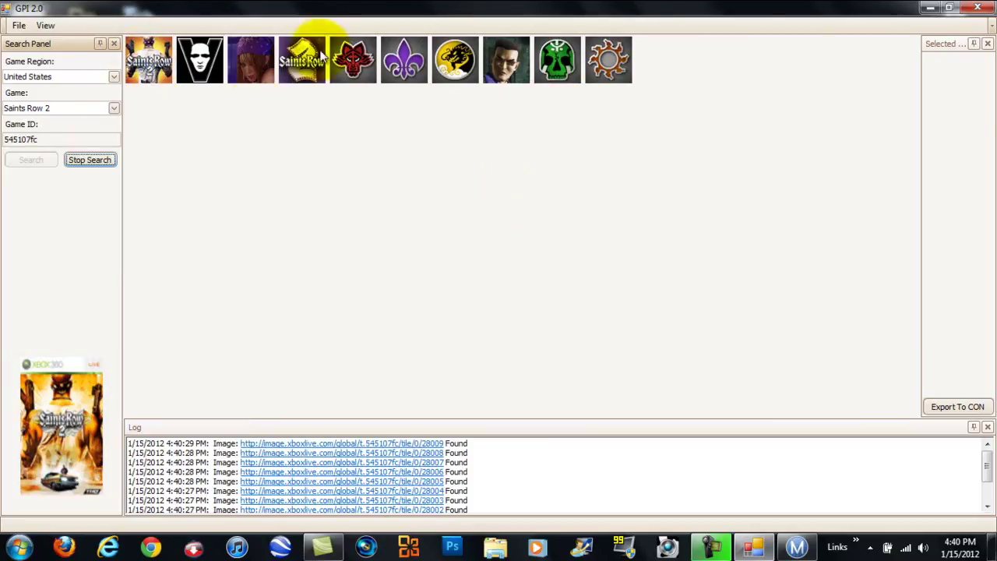
left_click(158, 68)
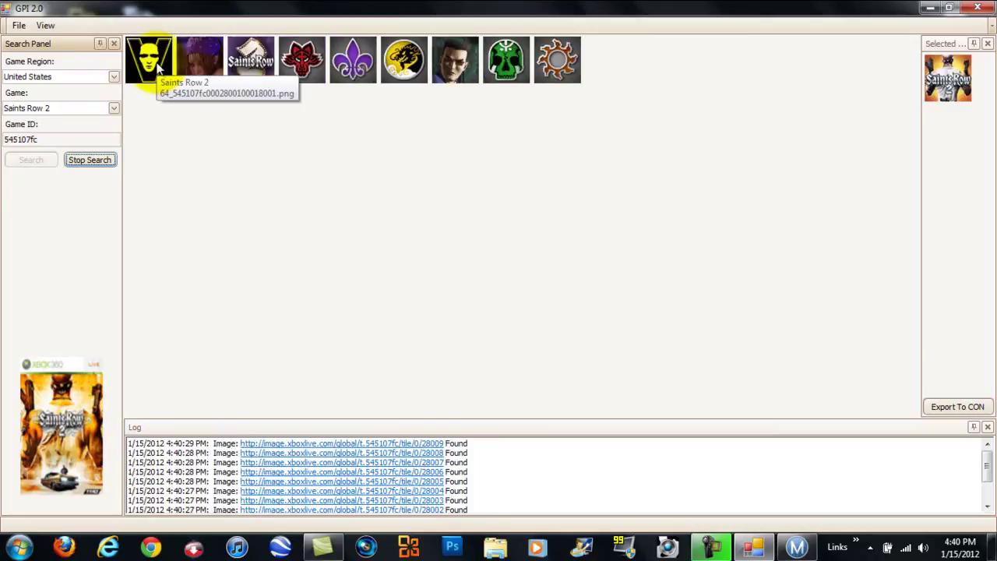
left_click(254, 55)
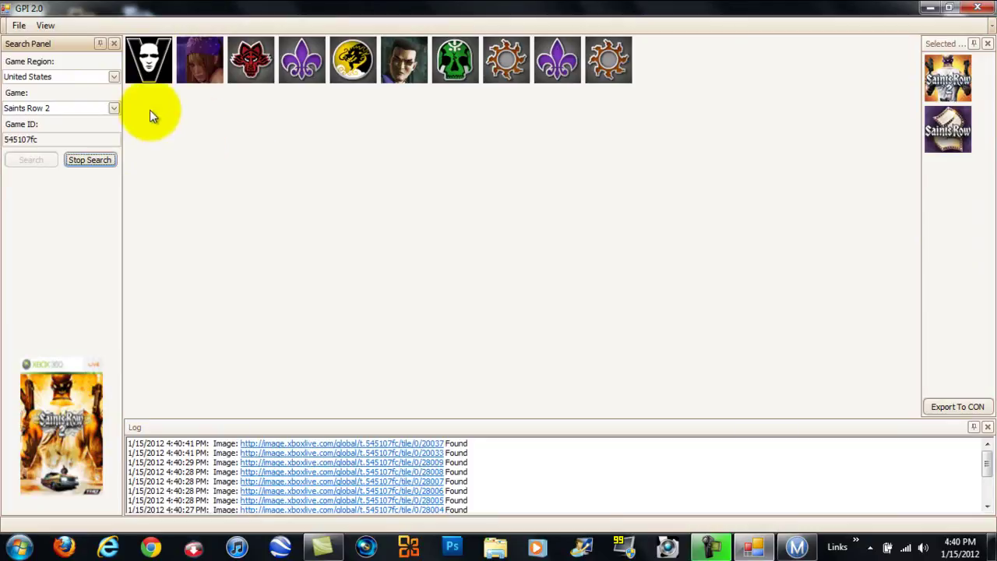
left_click(110, 109)
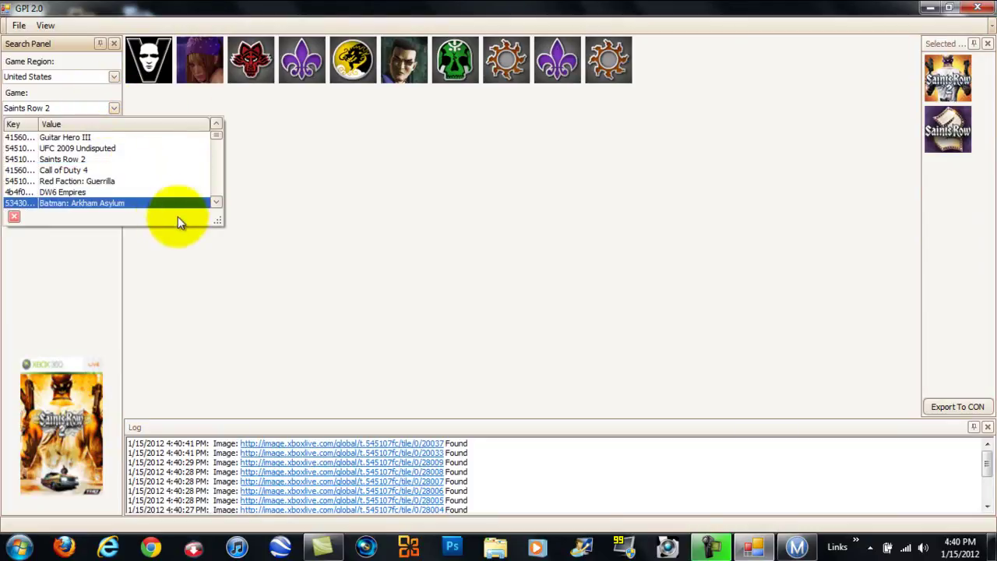
left_click(216, 202)
left_click(216, 202)
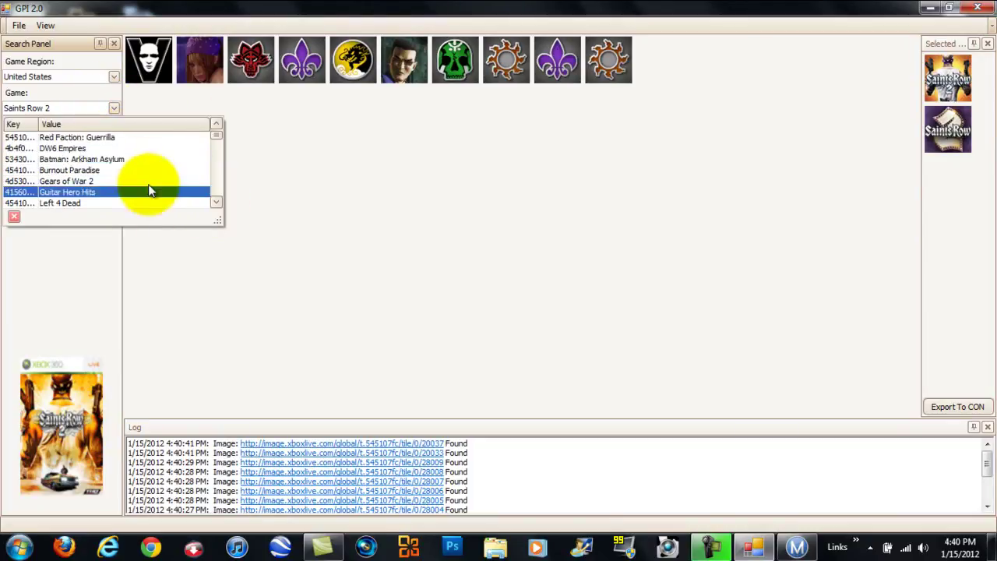
left_click(316, 163)
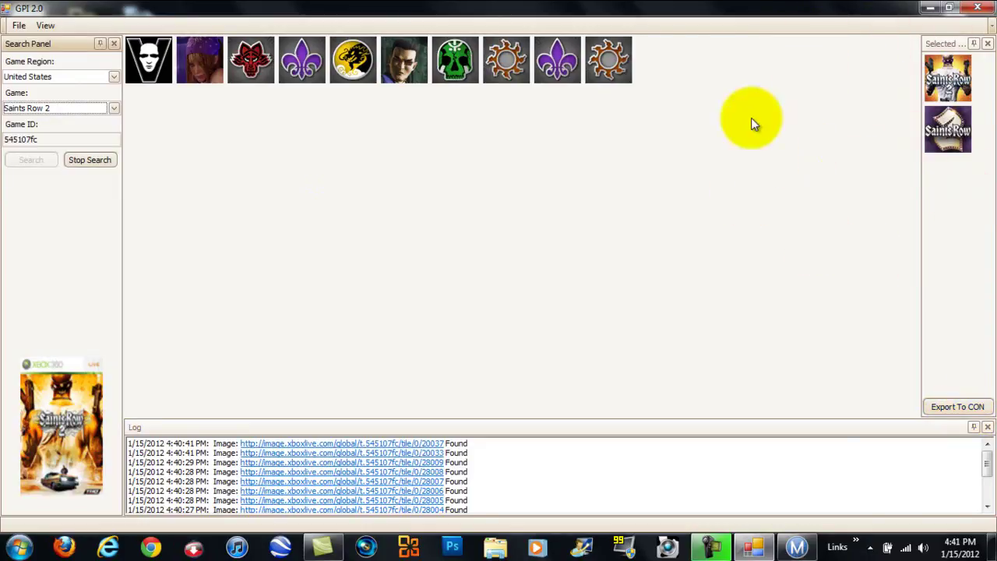
Export the selected pictures to a CON file named Saints Row 2 on the desktop, and close GPI 2.0
left_click(963, 411)
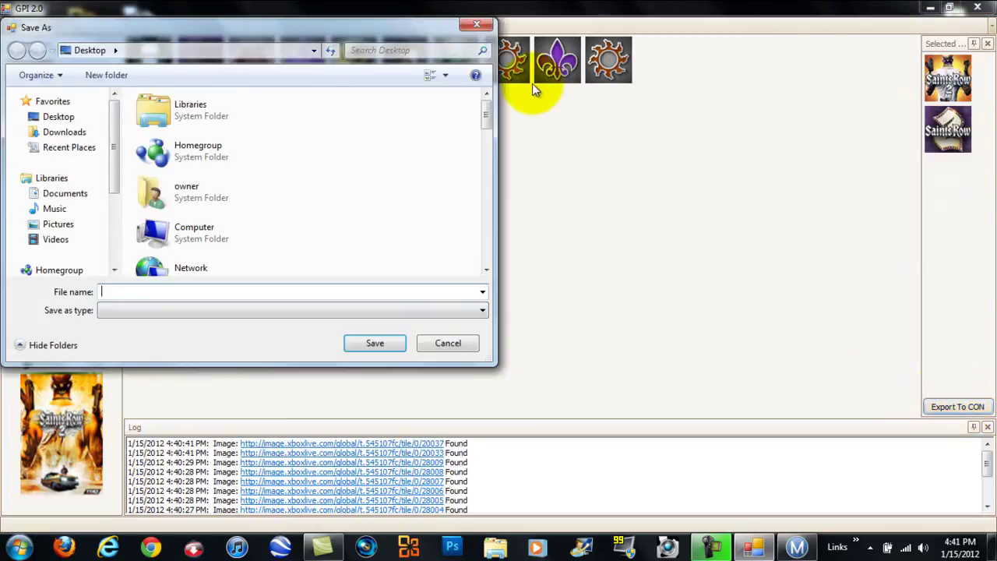
left_click(78, 116)
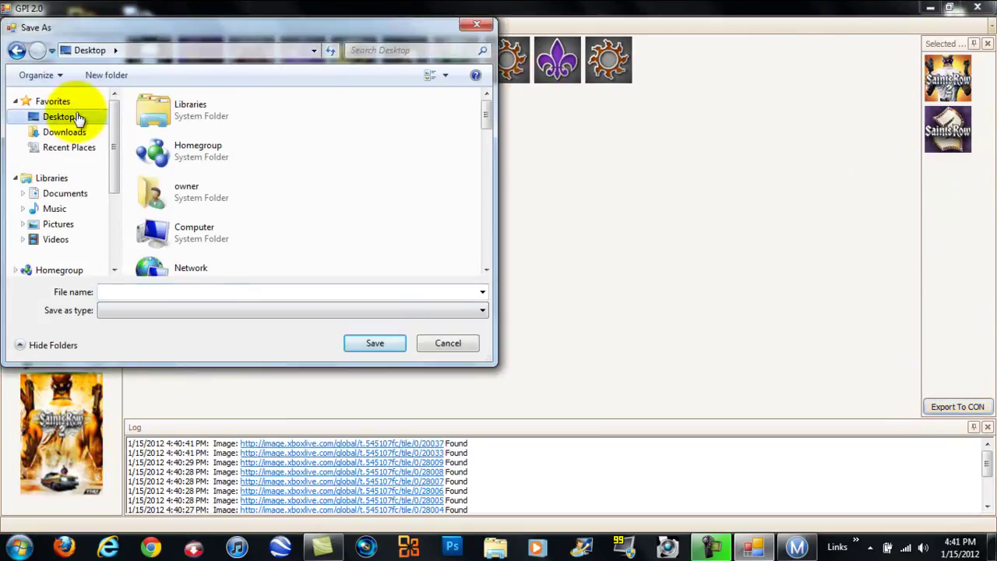
left_click(219, 294)
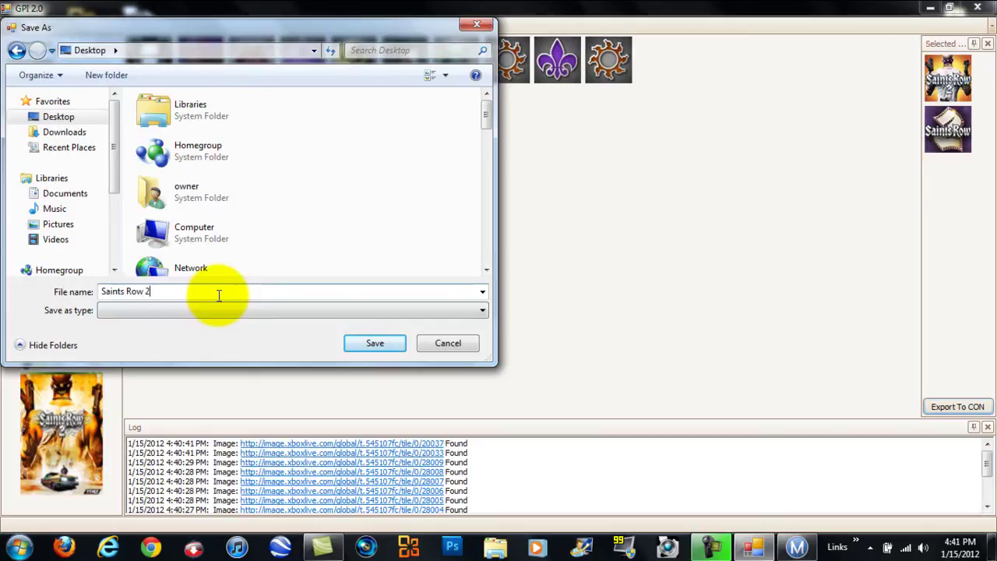
key("Return")
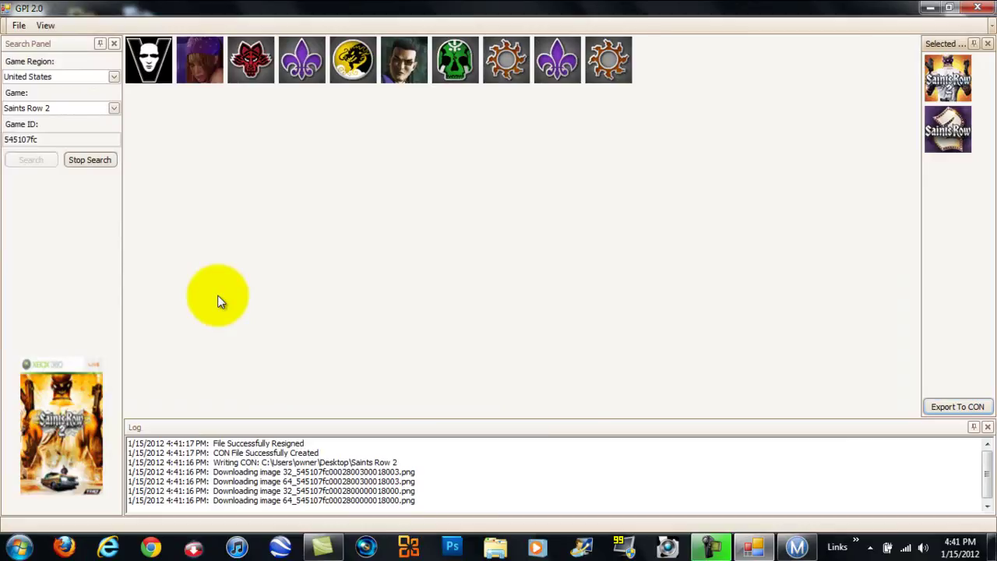
left_click(980, 7)
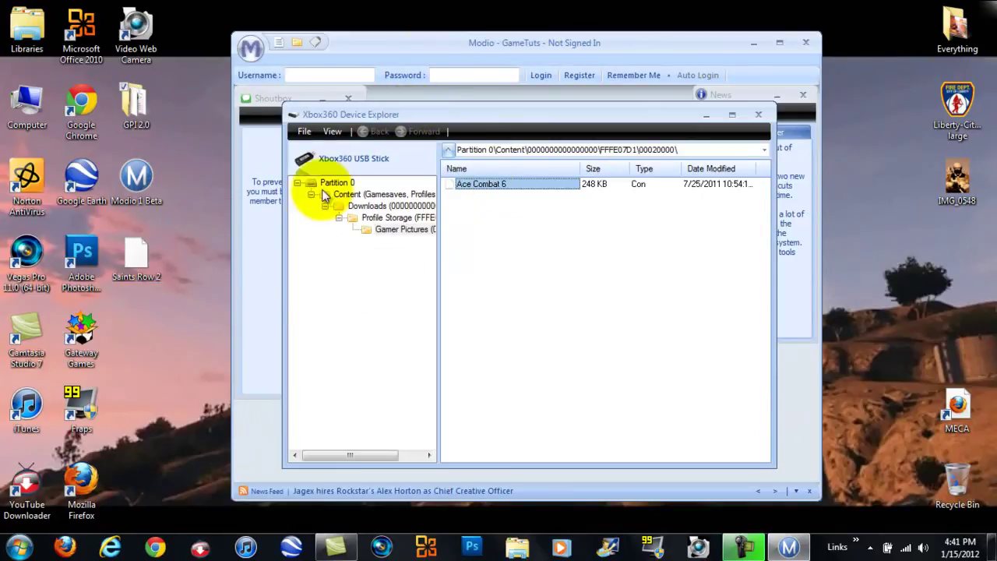
Copy the desktop's Saints Row 2 file into the Gamer Pictures folder on the Xbox 360 USB stick and select it there
left_click(117, 278)
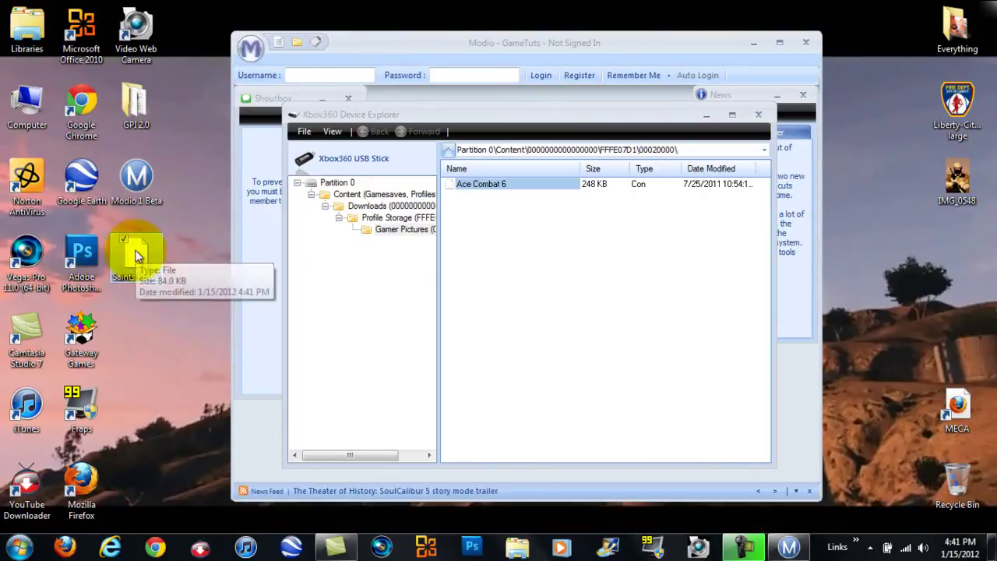
left_click_drag(135, 251, 555, 232)
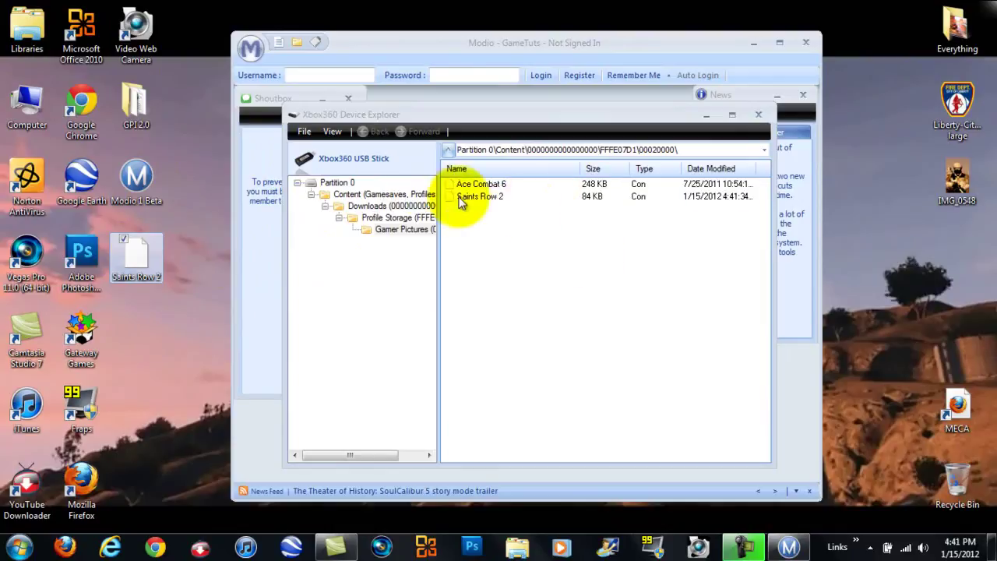
left_click(546, 181)
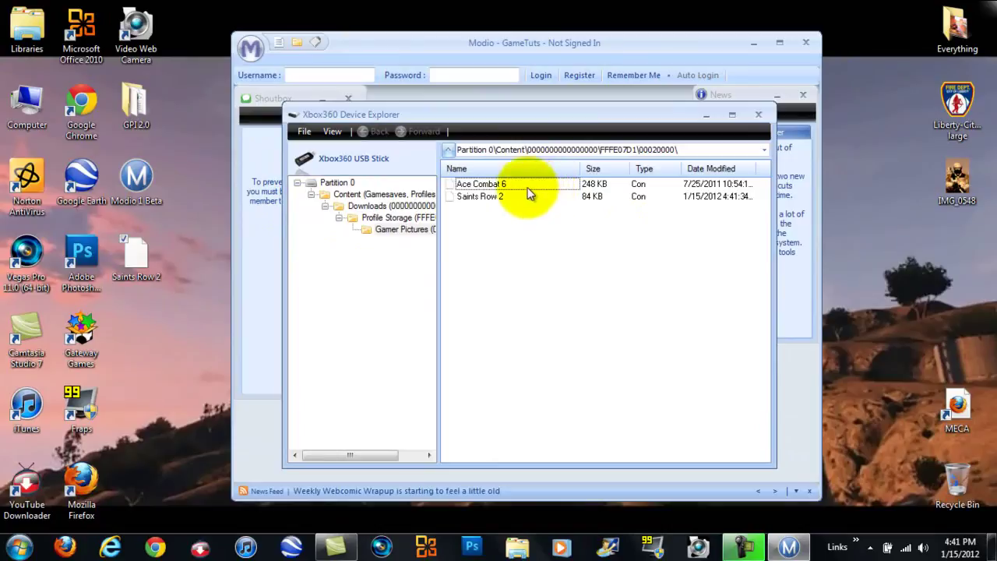
left_click(488, 197)
left_click(488, 183)
left_click(490, 198)
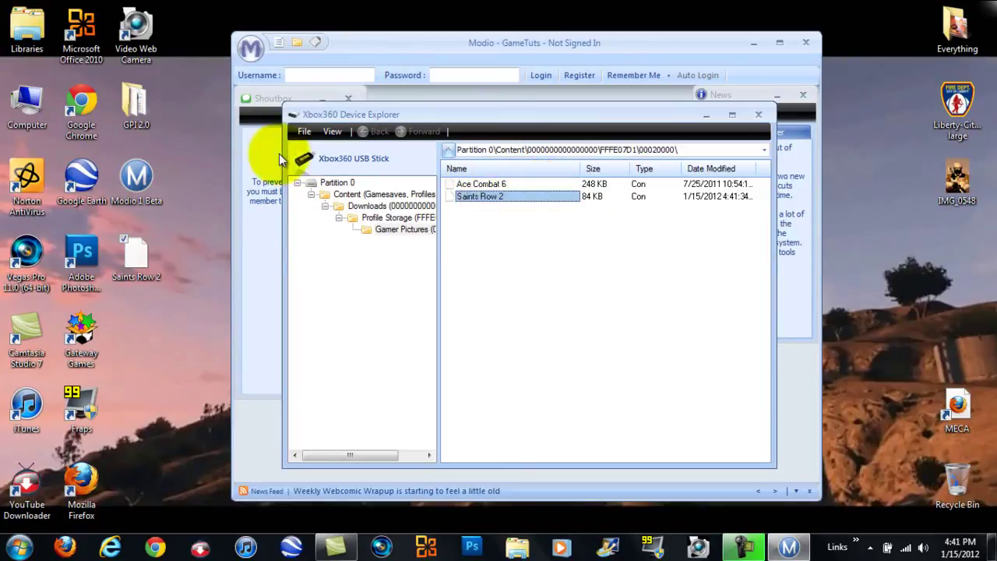
Close the USB stick's drive in the Device Explorer, and exit both the explorer and Modio
left_click(304, 132)
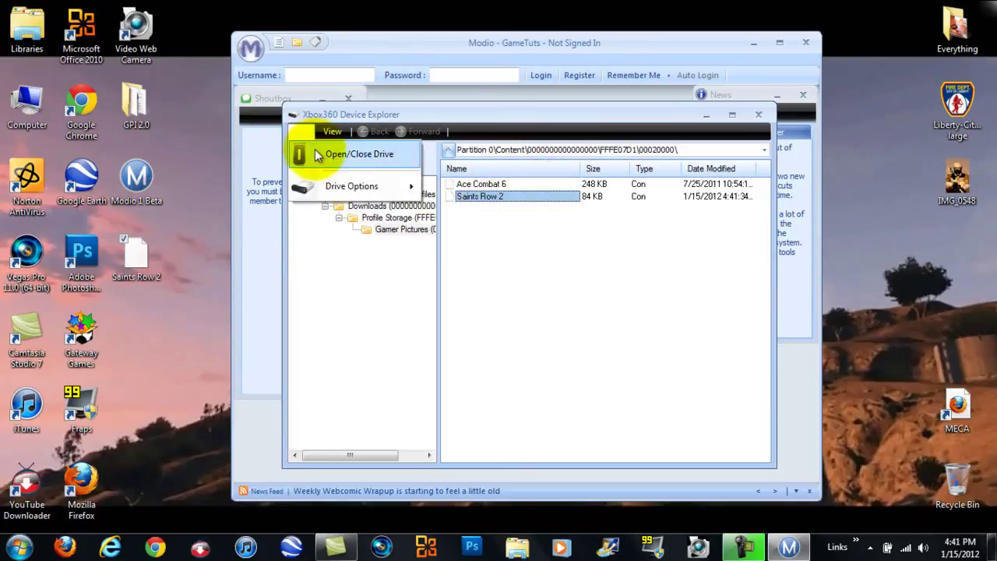
left_click(323, 155)
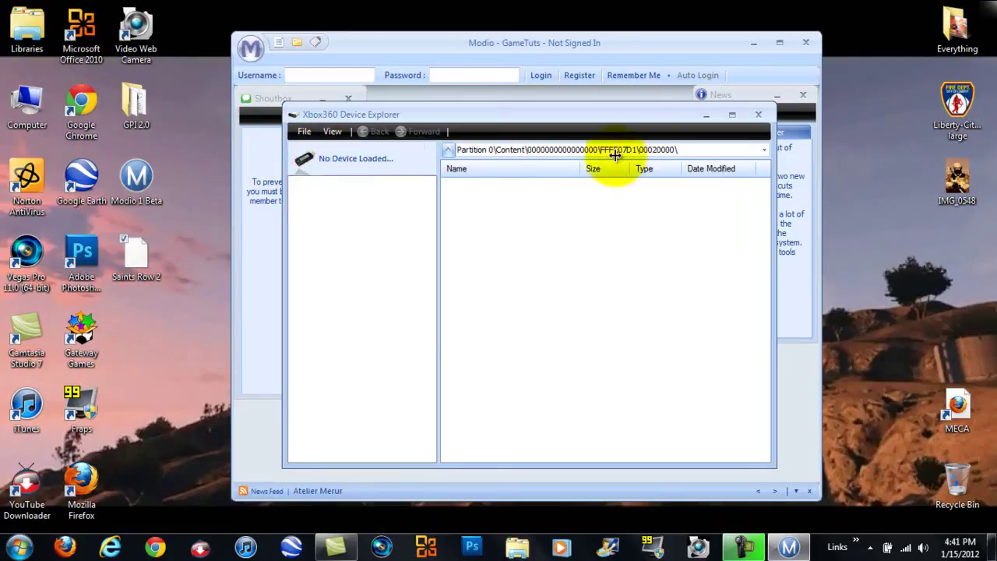
left_click(758, 114)
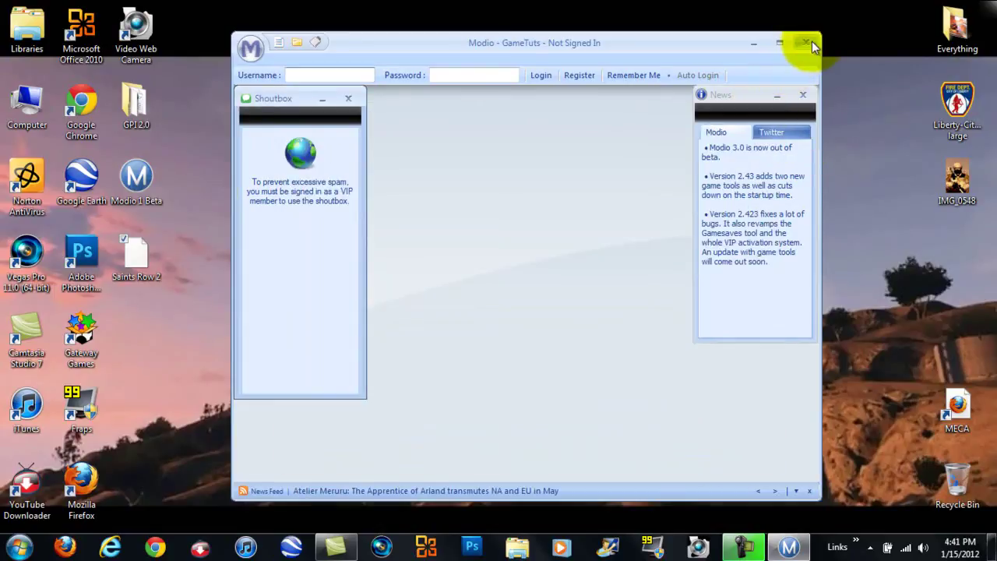
left_click(807, 42)
left_click(433, 64)
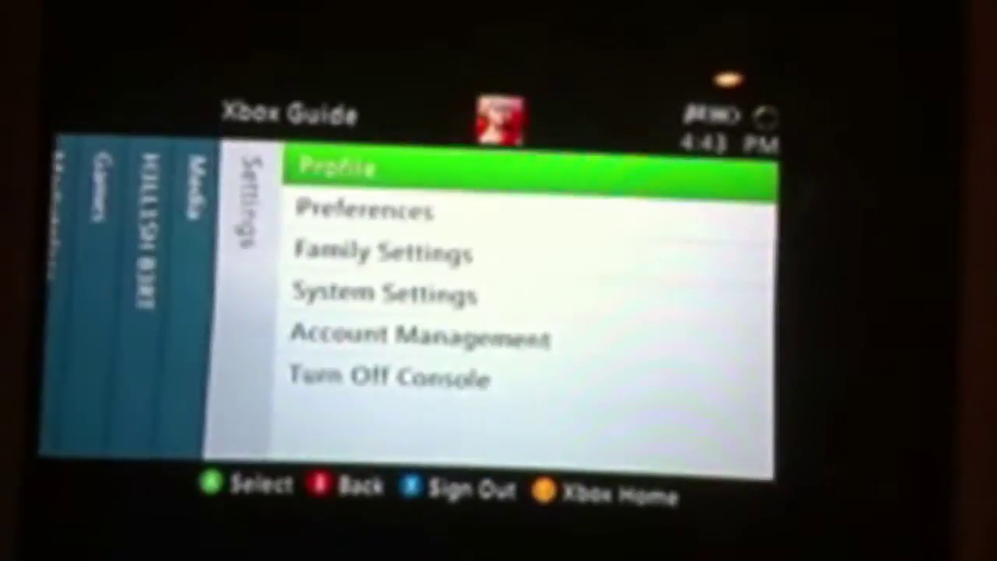
key("Down")
key("Down")
key("Down")
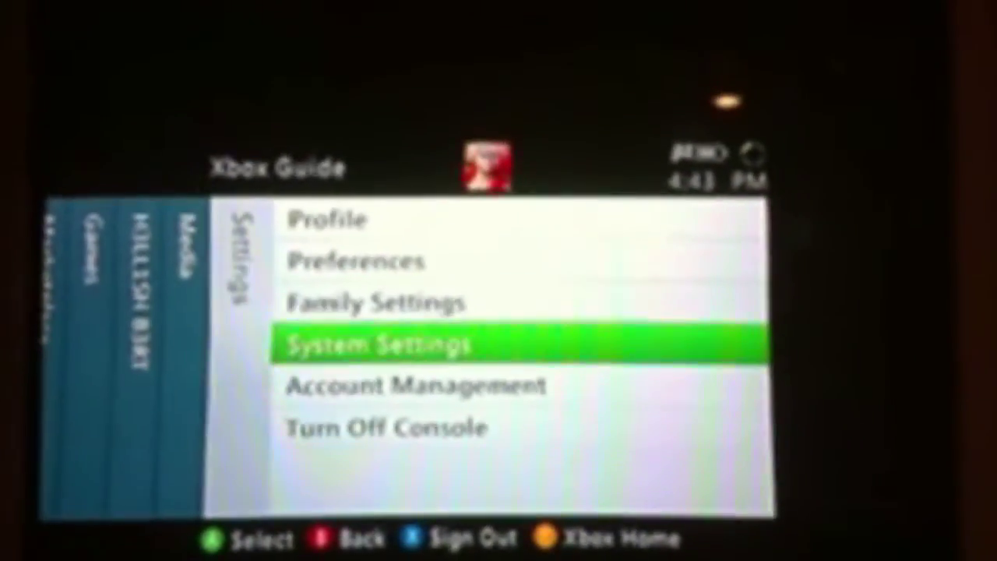
key("Return")
key("Down")
key("Down")
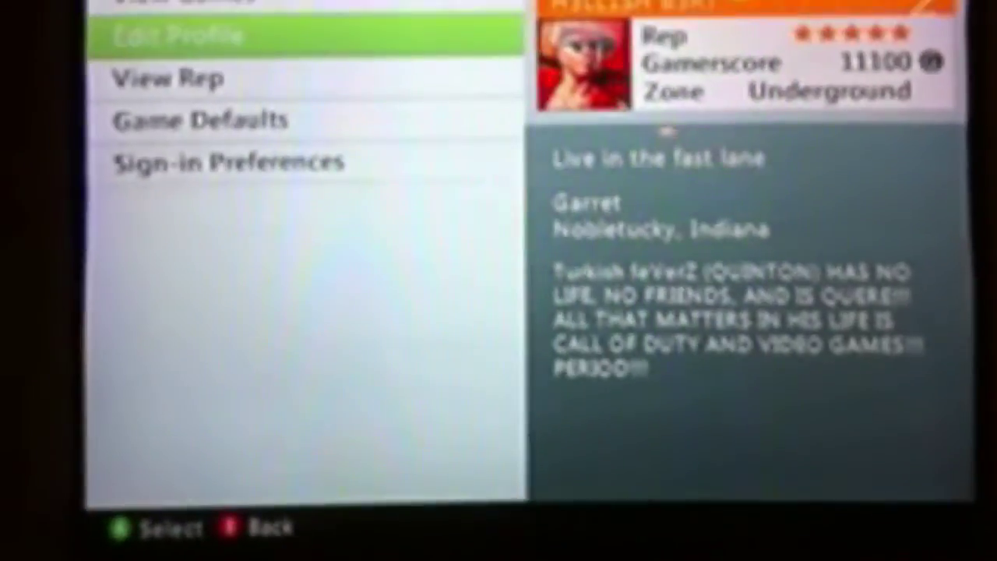
key("Return")
key("Down")
key("Up")
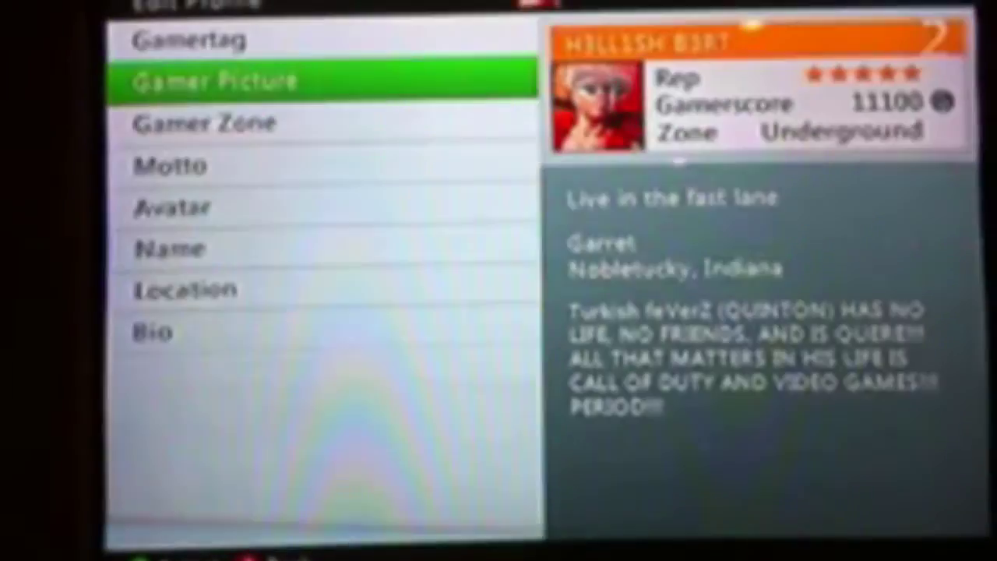
key("Return")
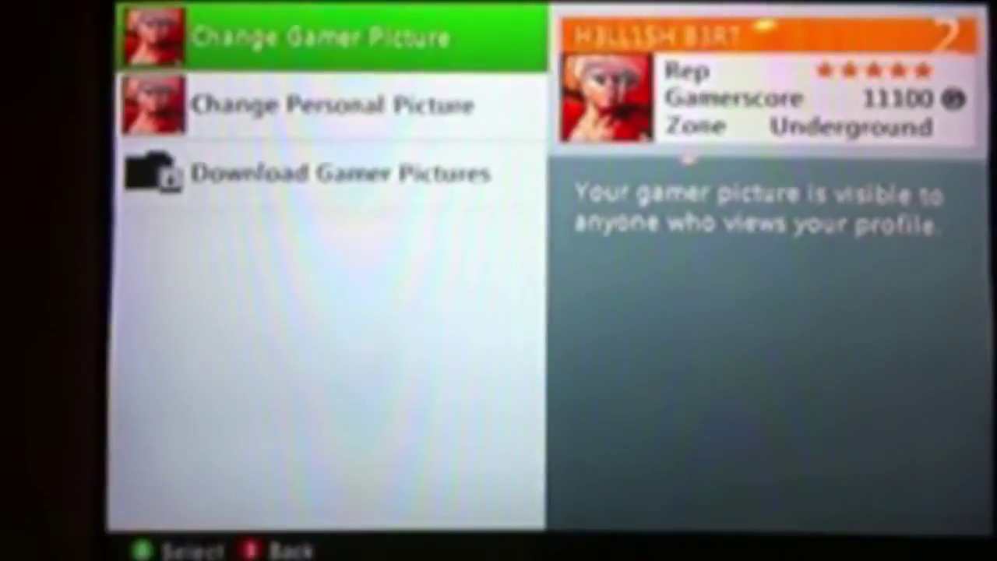
key("Return")
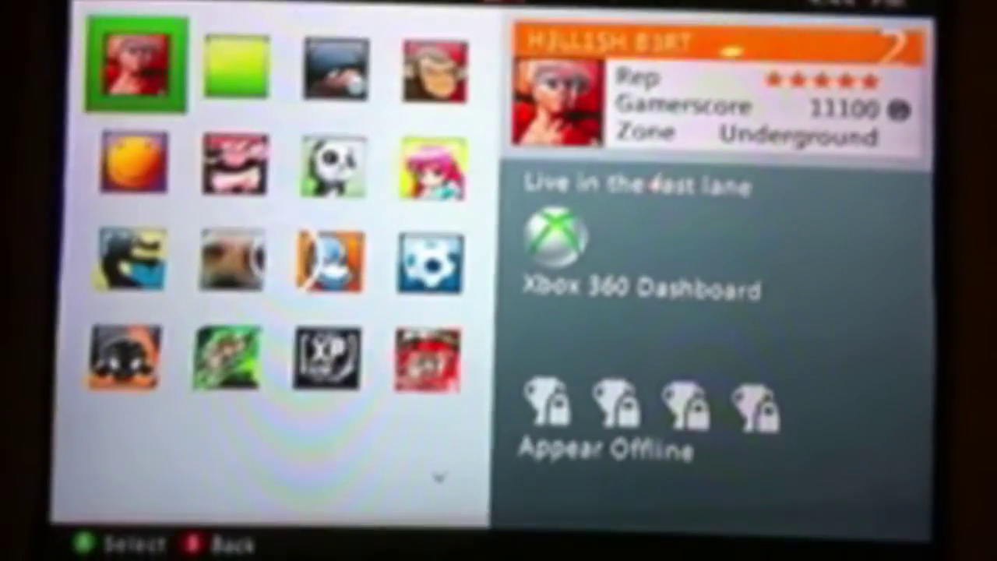
key("Up")
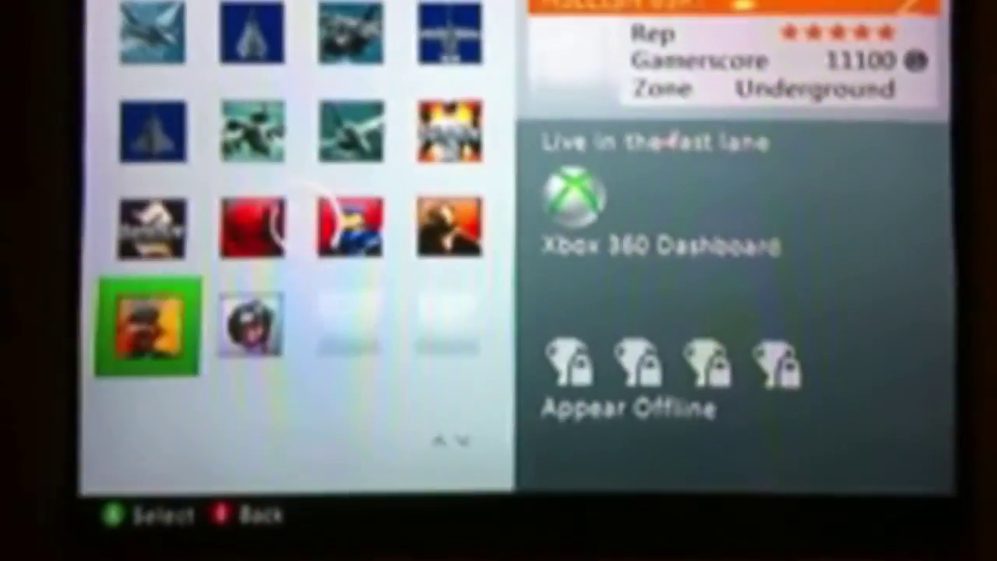
key("Down")
key("Down")
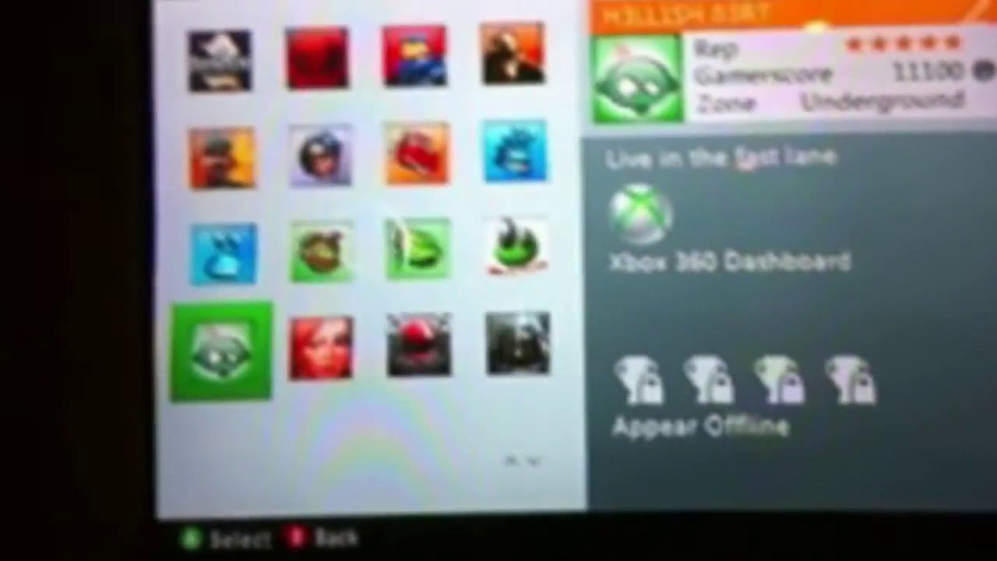